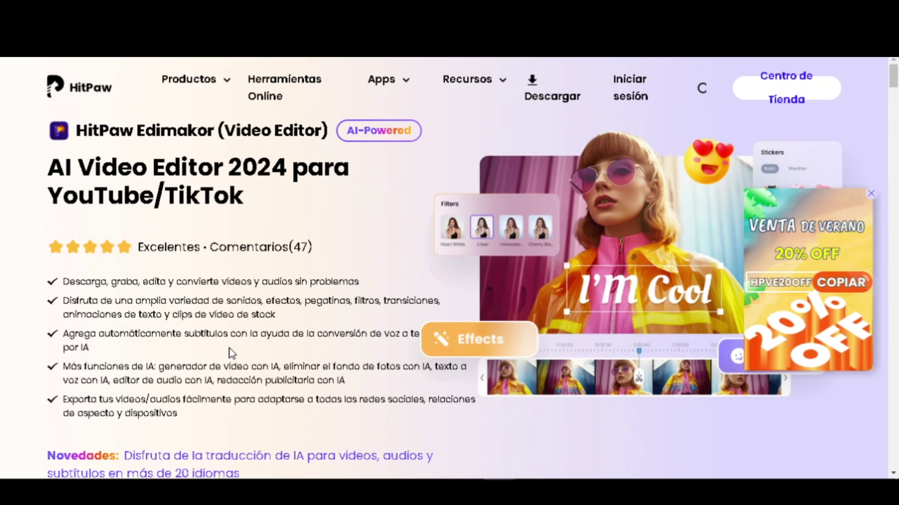
Run the downloaded hitpaw-edimakor installer as administrator and install HitPaw Edimakor
scroll(229, 348, "down", 5)
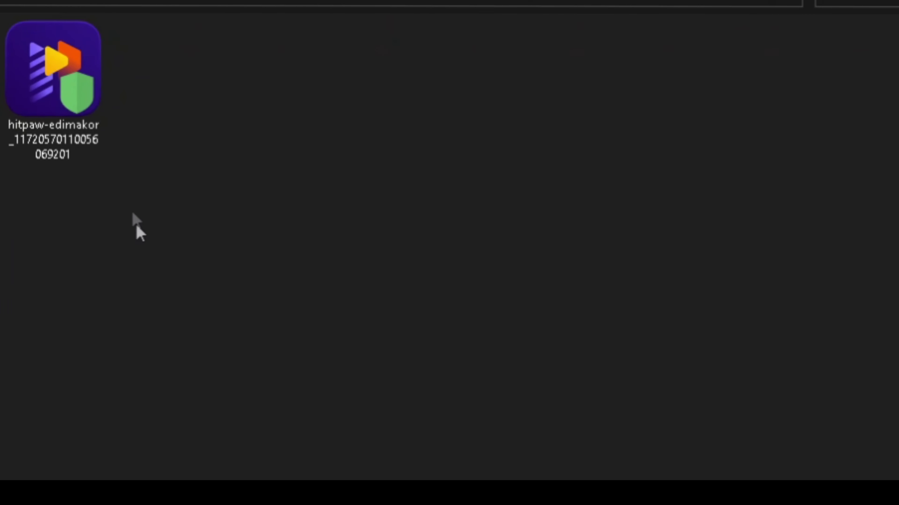
right_click(62, 91)
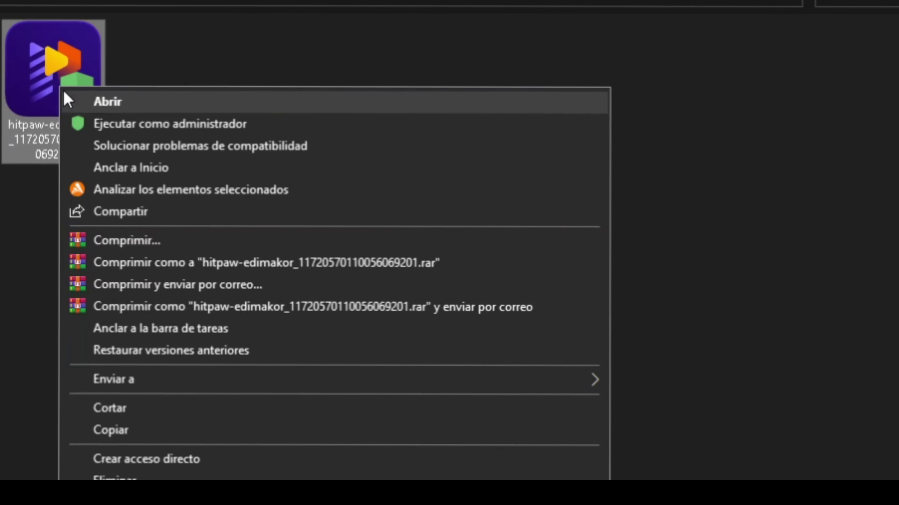
left_click(175, 117)
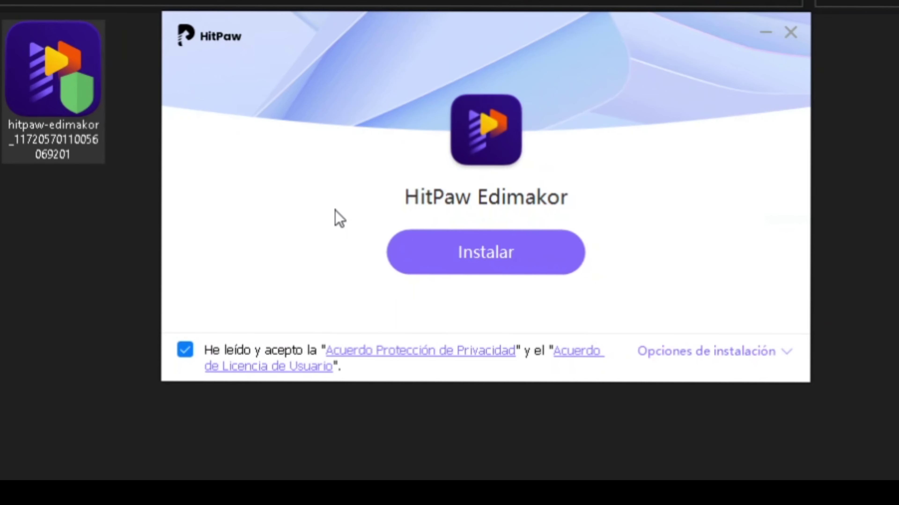
left_click(447, 254)
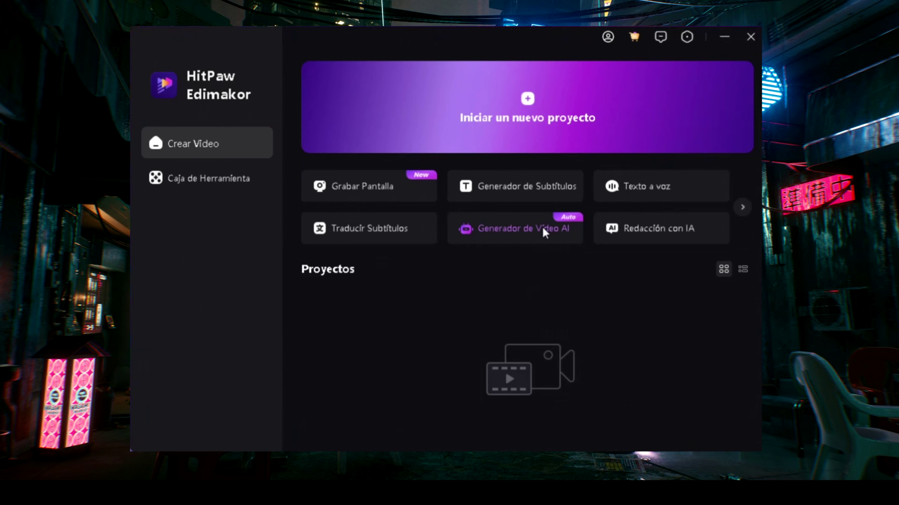
Open the AI video generator and launch its AI writing assistant for the script text
left_click(520, 232)
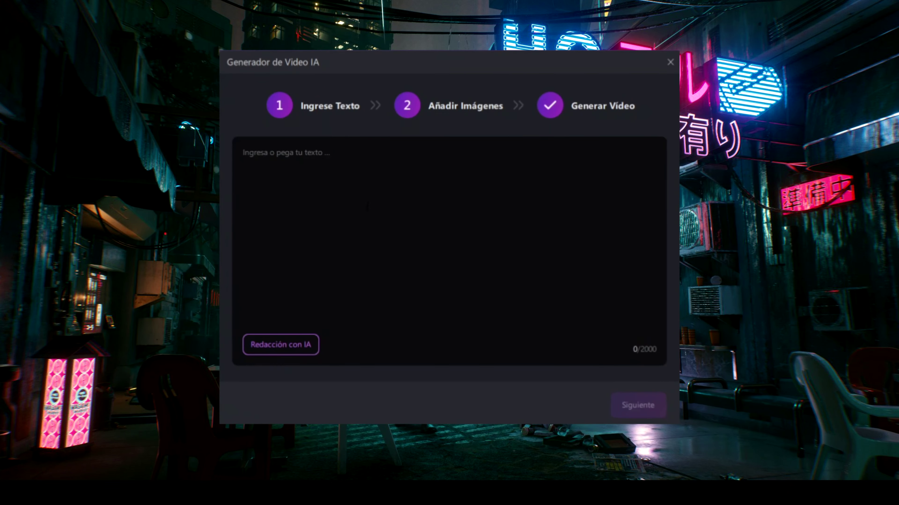
left_click(368, 206)
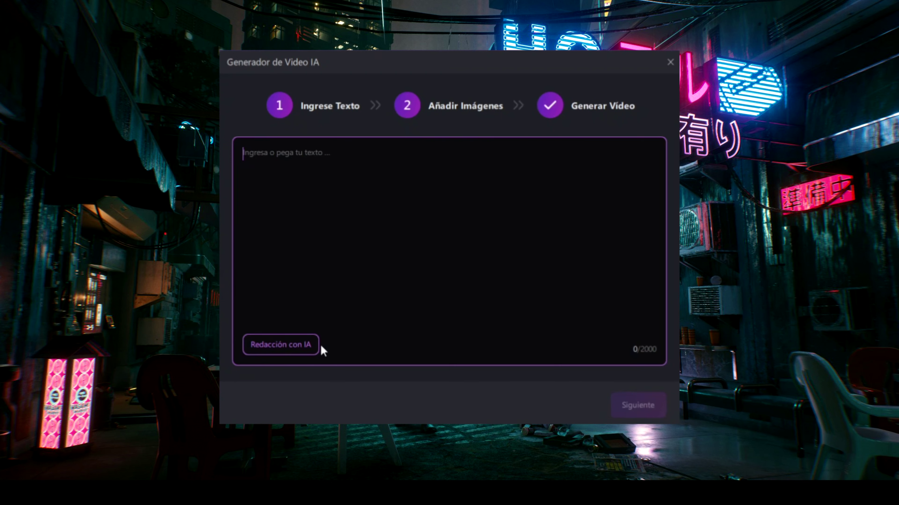
left_click(306, 347)
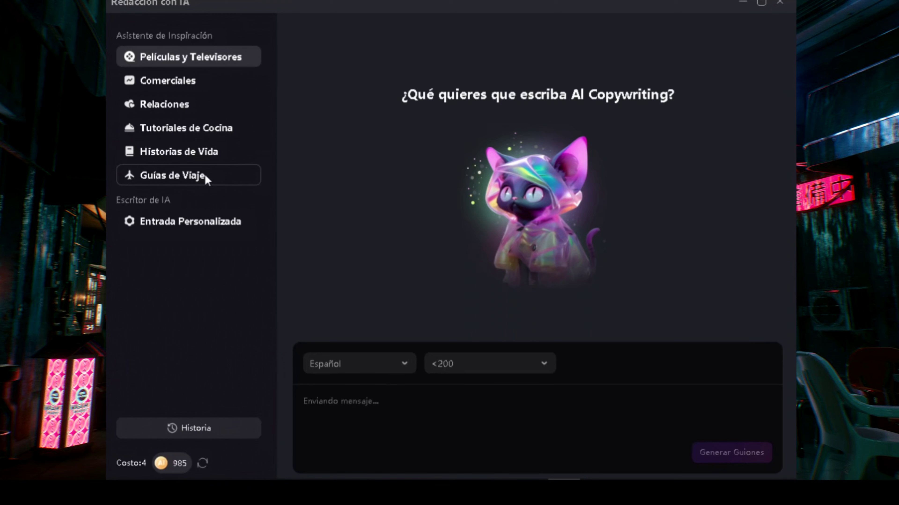
Choose the Guías de Viaje category with Español as the language and <200 as the script length
left_click(200, 216)
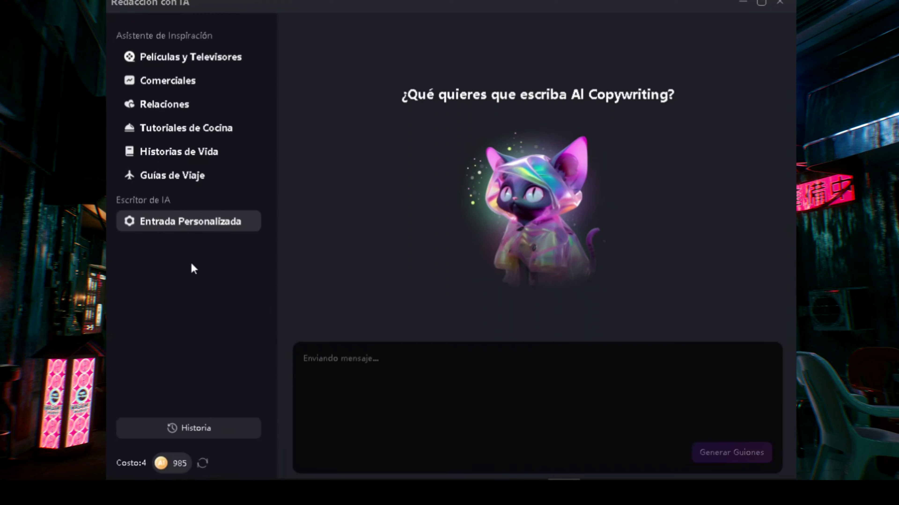
left_click(193, 174)
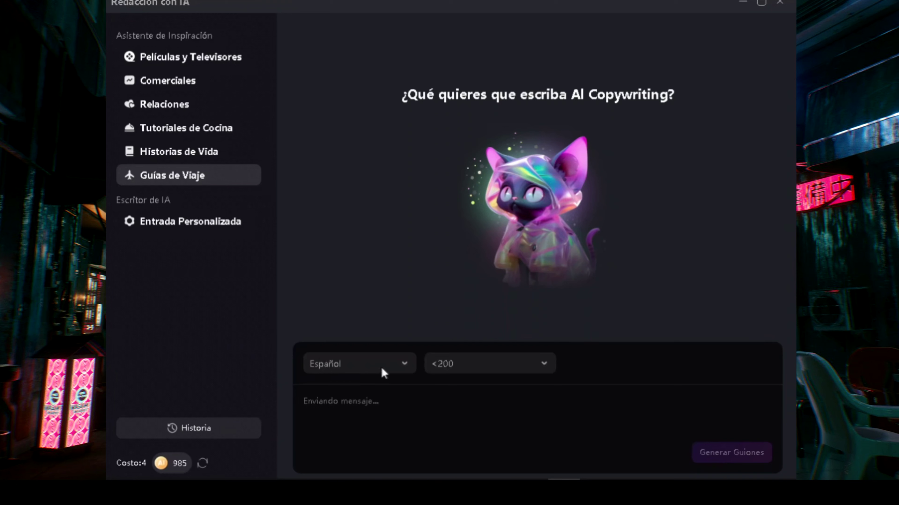
left_click(403, 364)
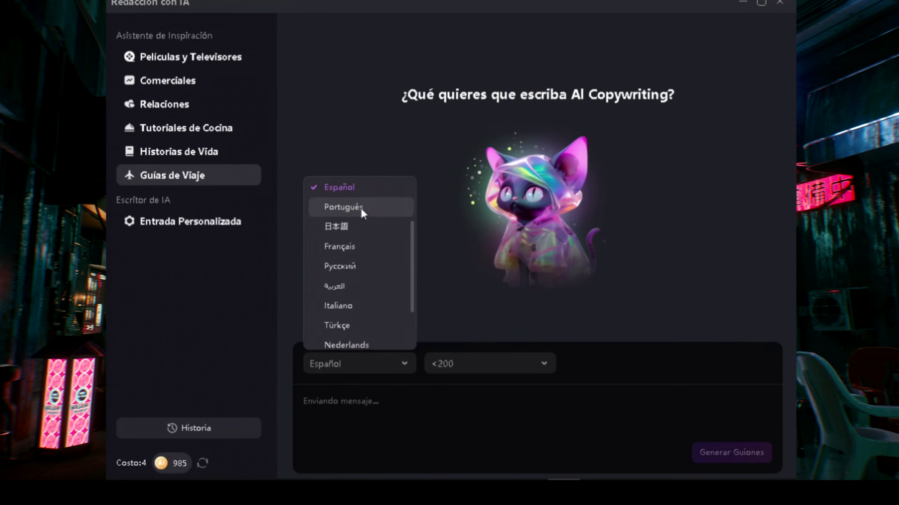
scroll(362, 210, "down", 2)
scroll(364, 322, "up", 2)
left_click(353, 198)
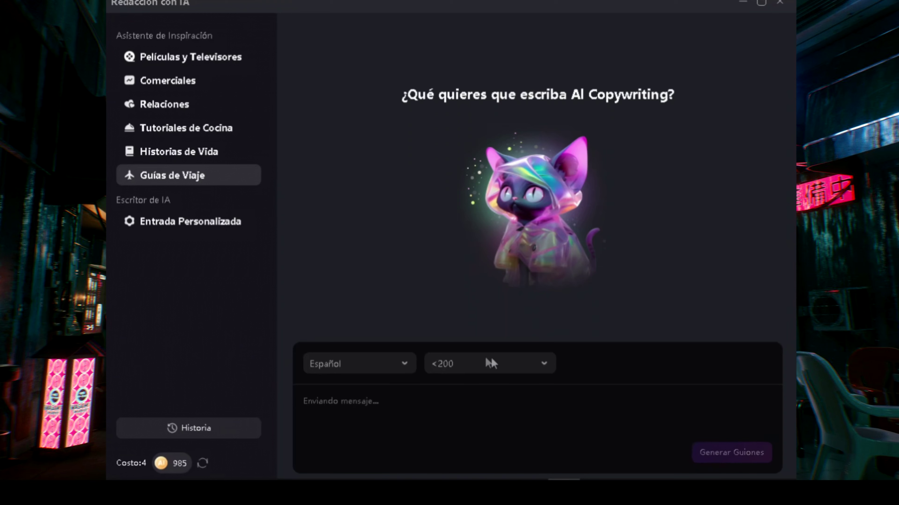
left_click(544, 364)
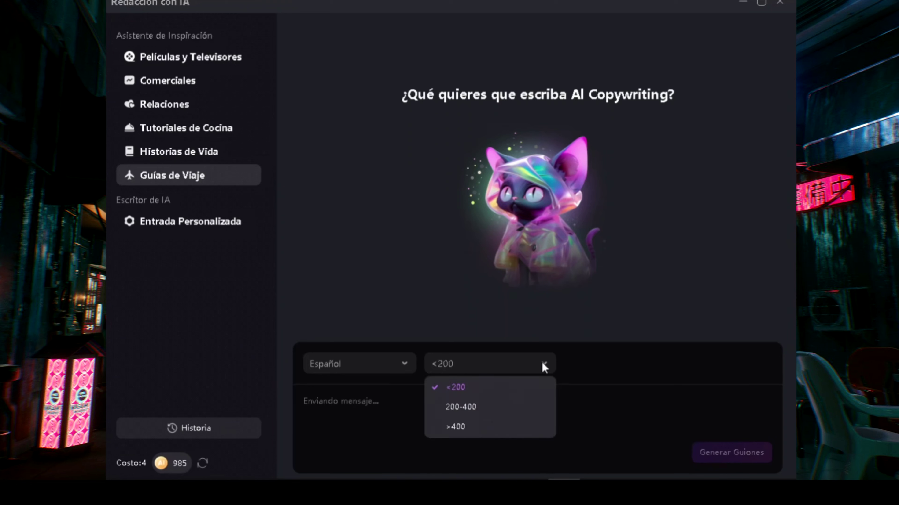
left_click(470, 390)
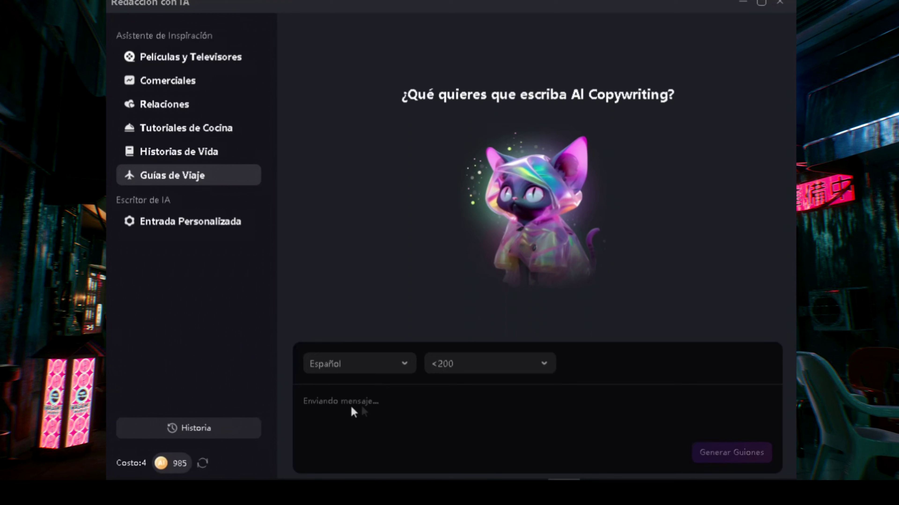
Generate a travel guide script from the prompt "viaje a Japon"
left_click(322, 400)
type("viaje a Japon")
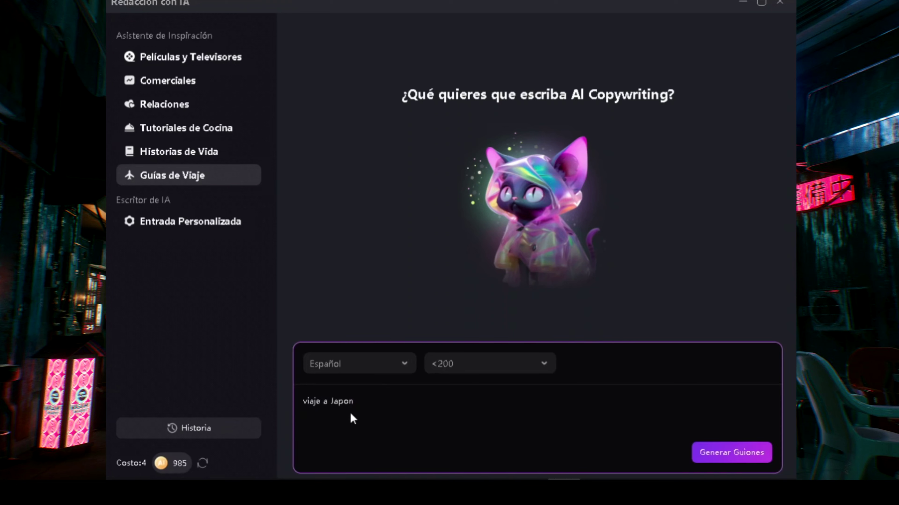
left_click(695, 454)
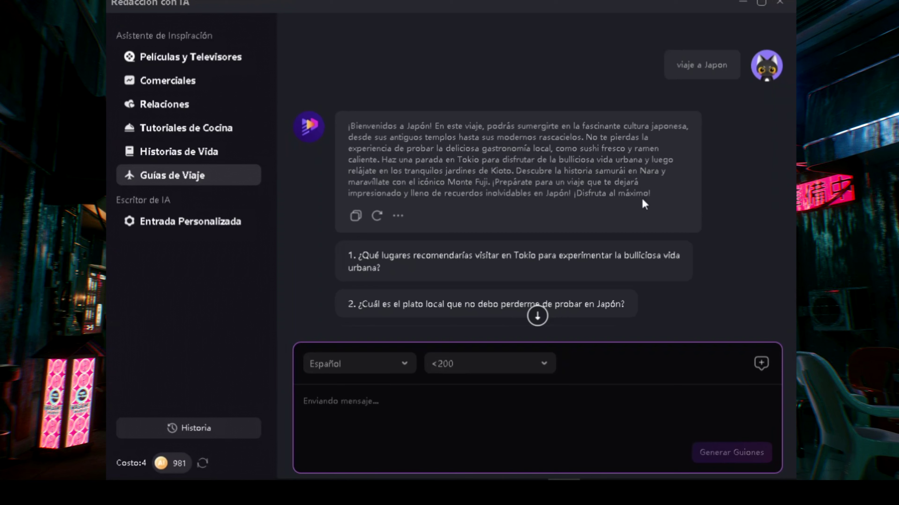
Check the script's extra rewriting options and ask the suggested question about places to visit in Tokio for its urban life
left_click(398, 216)
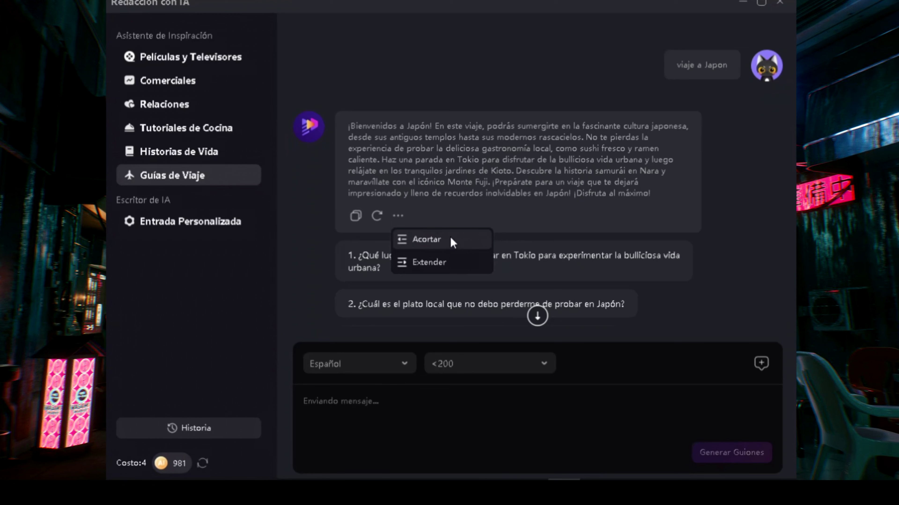
left_click(729, 192)
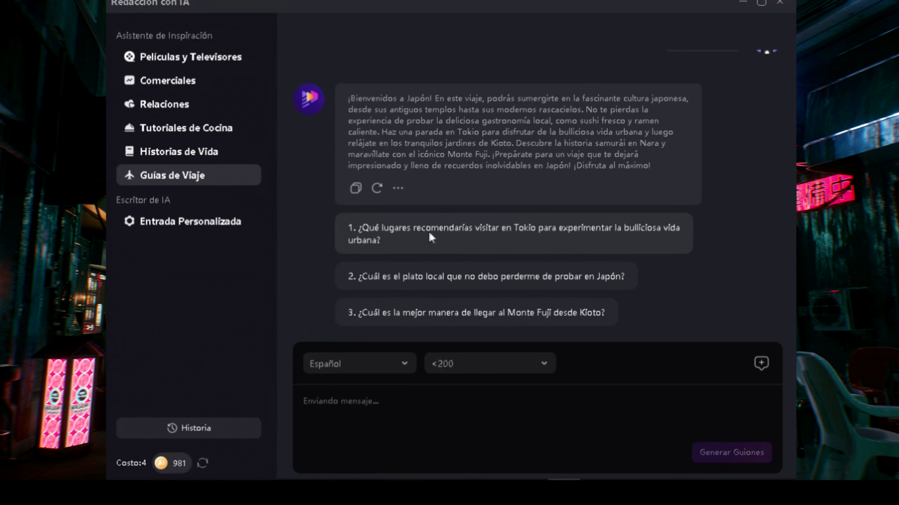
left_click(531, 236)
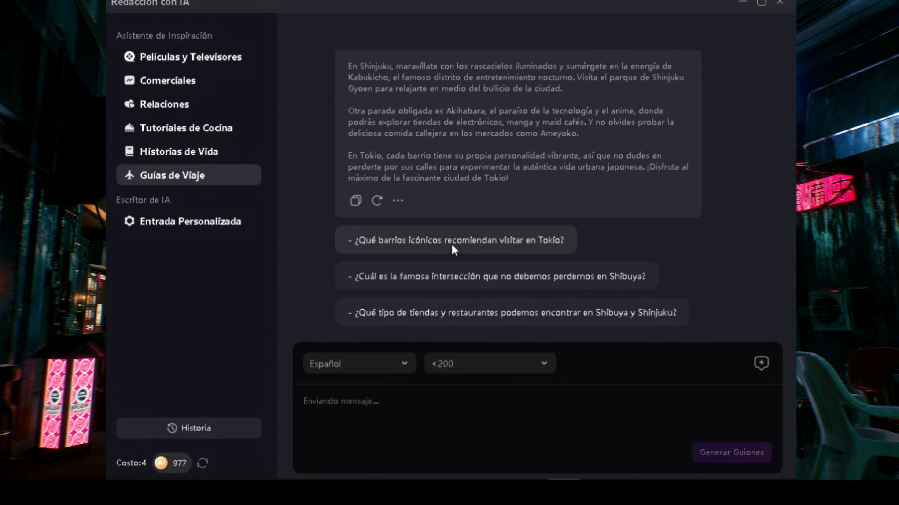
Copy the first generated Japan script and paste it into the video generator's text area
scroll(452, 246, "up", 10)
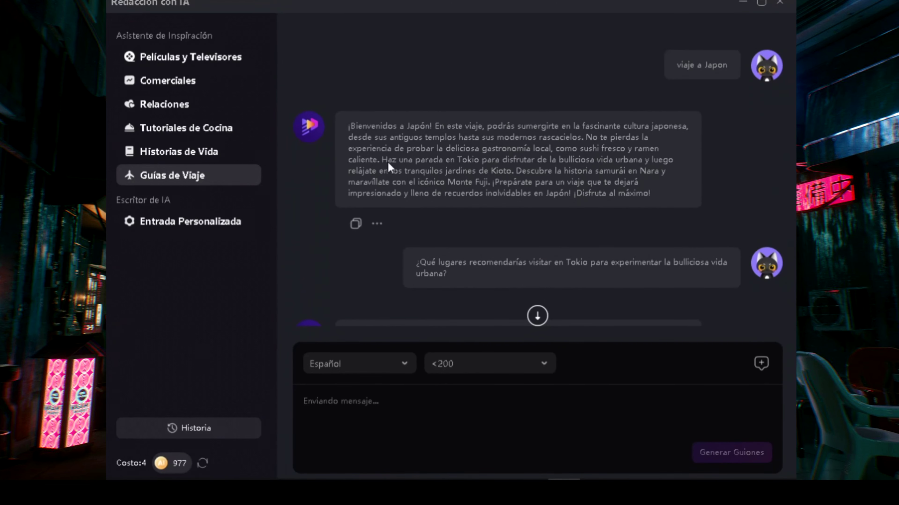
left_click(357, 224)
left_click(742, 1)
left_click(271, 165)
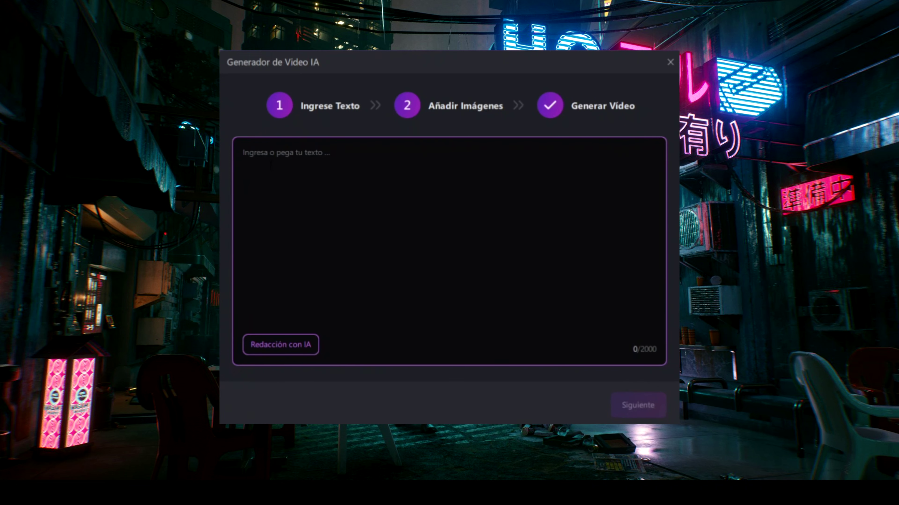
key("ctrl+v")
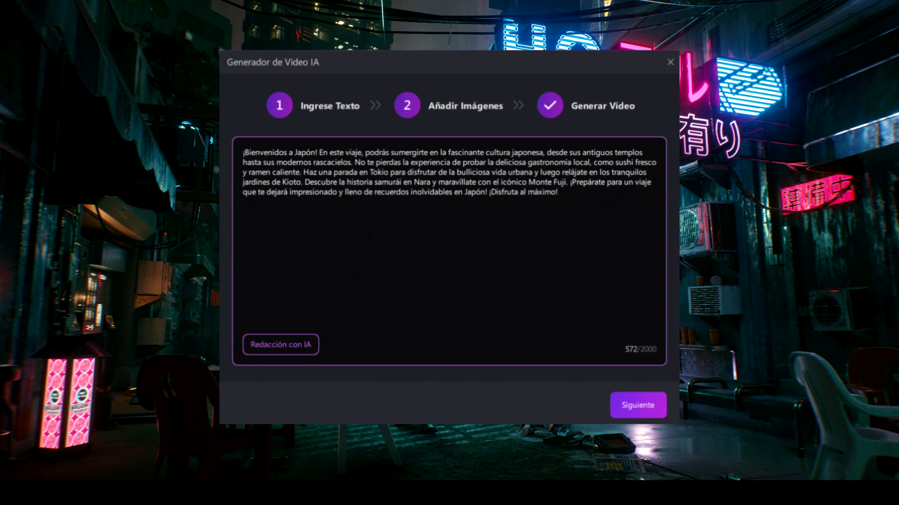
Continue to the image stage and look through the scenes the script is split into
left_click(632, 410)
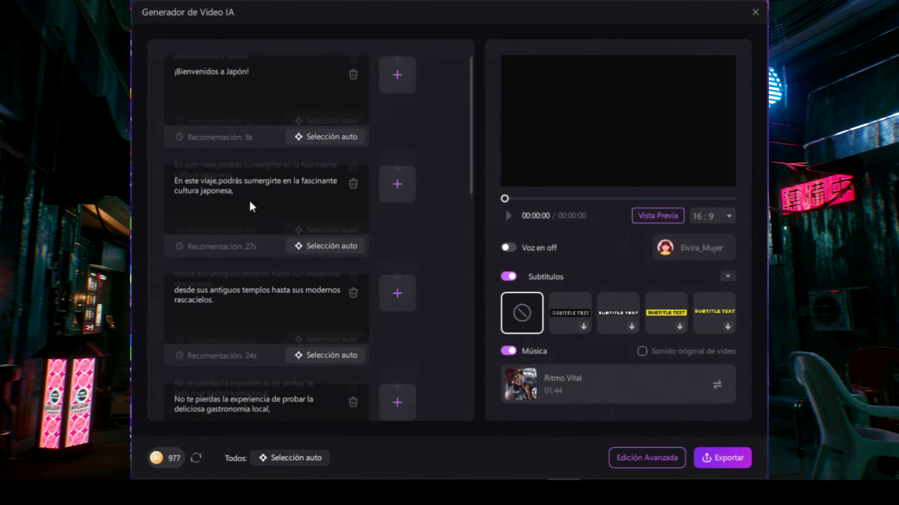
scroll(249, 201, "down", 6)
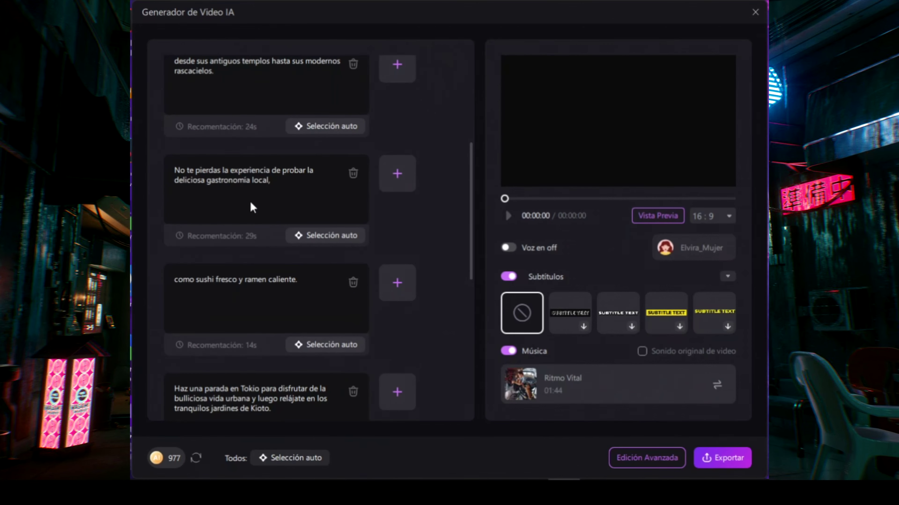
scroll(250, 203, "down", 4)
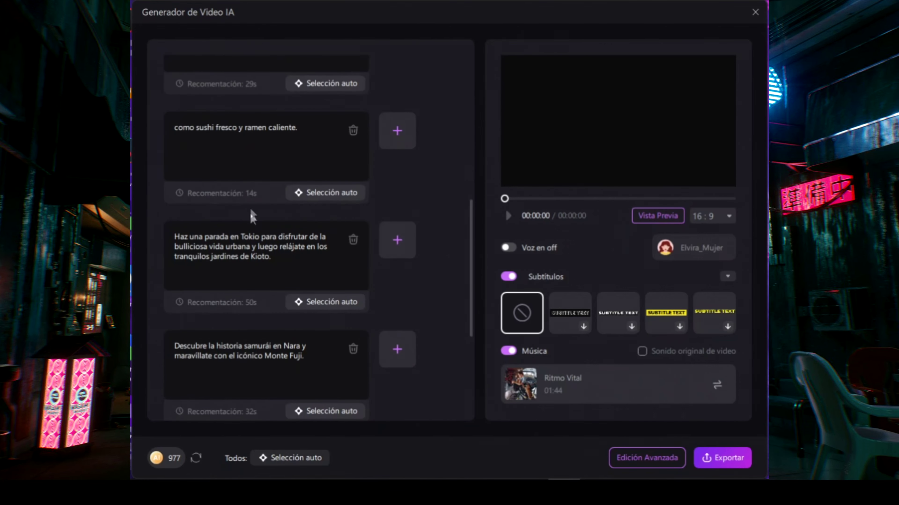
scroll(300, 281, "up", 10)
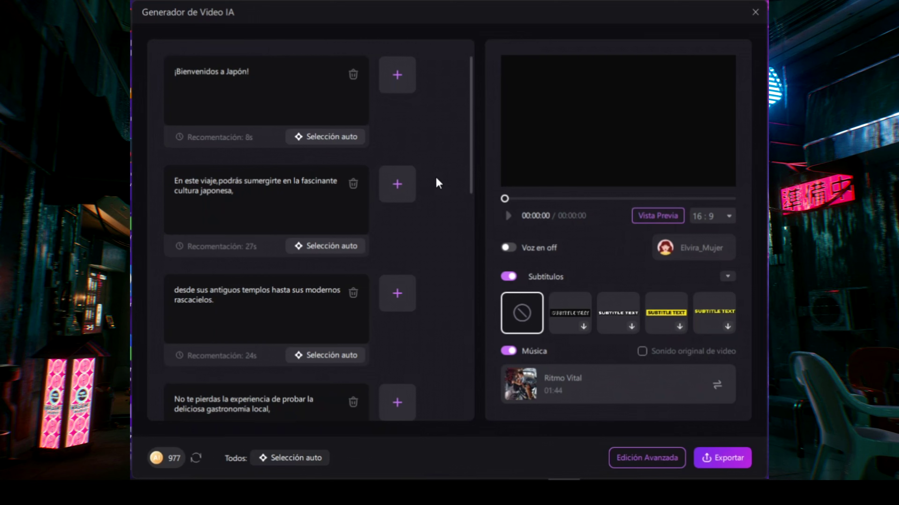
Auto-select a clip for the "¡Bienvenidos a Japón!" scene and preview it
left_click(330, 138)
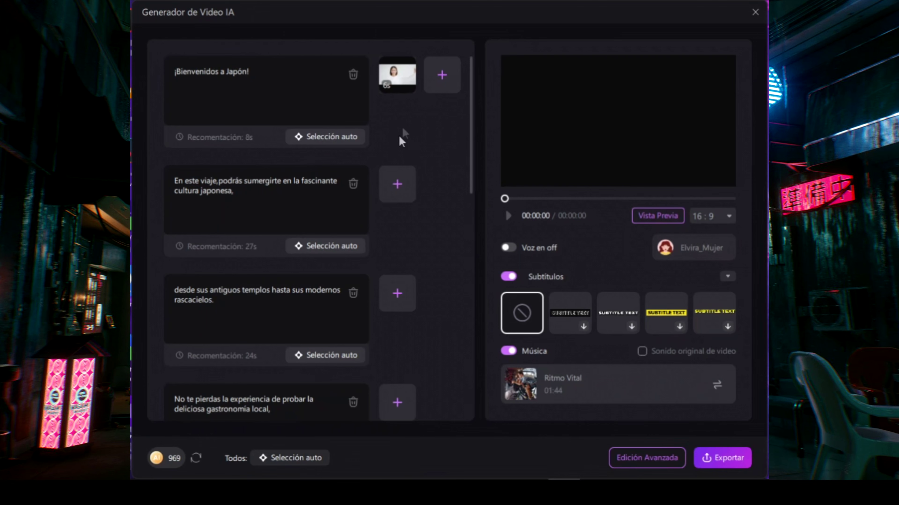
mouse_move(396, 82)
left_click(404, 81)
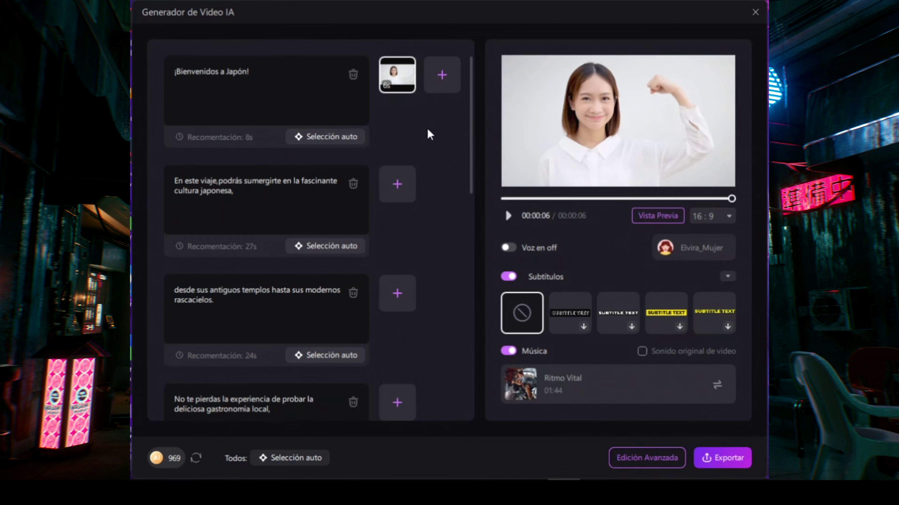
Review the remaining script scenes through the last one, "¡Disfruta al máximo!"
scroll(429, 135, "down", 5)
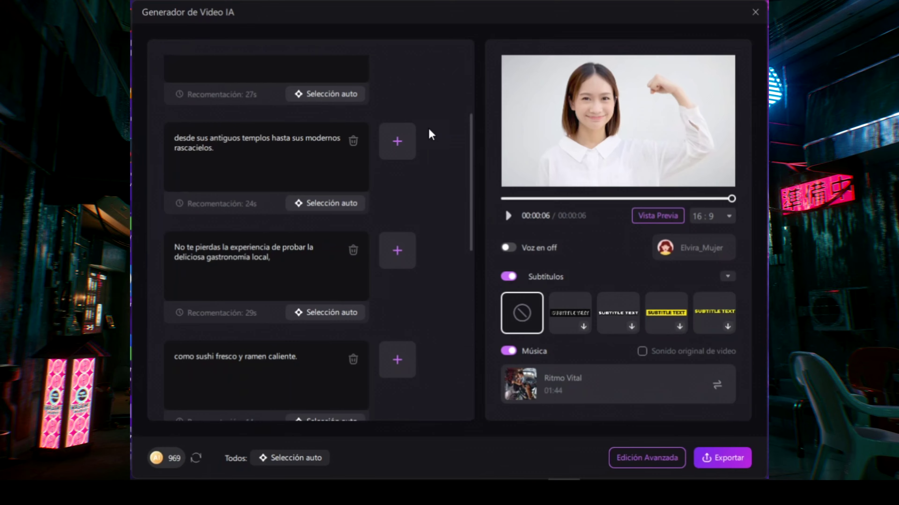
scroll(430, 135, "down", 8)
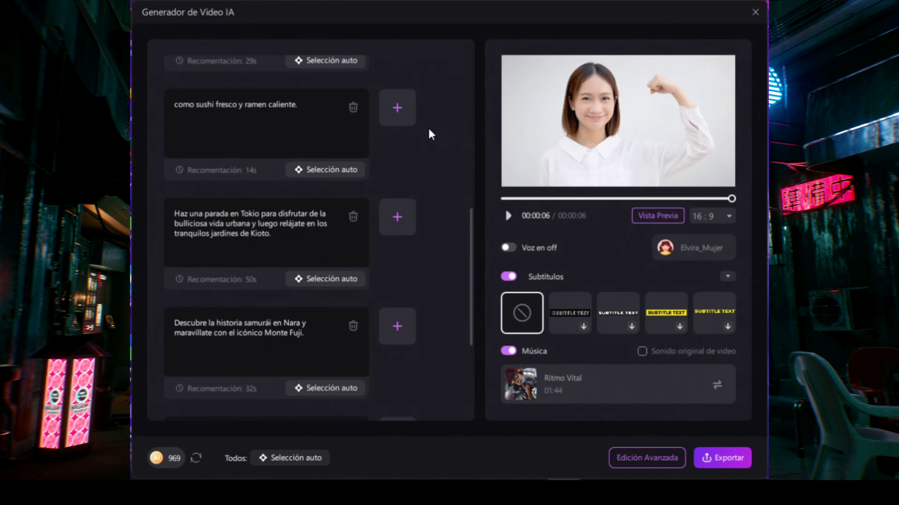
scroll(429, 135, "down", 3)
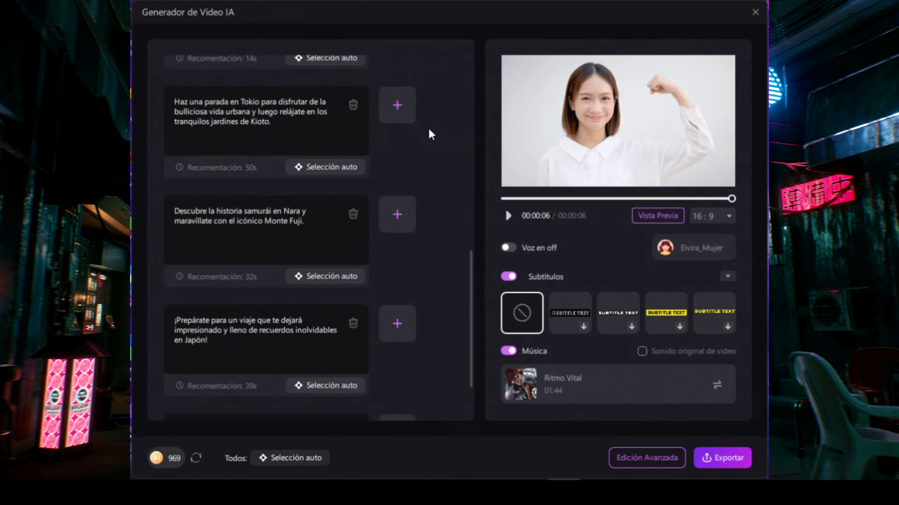
scroll(429, 135, "down", 3)
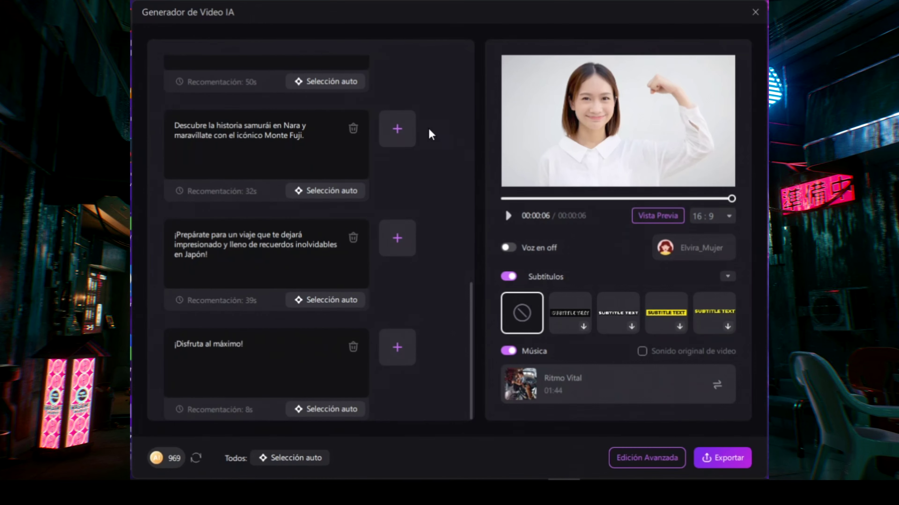